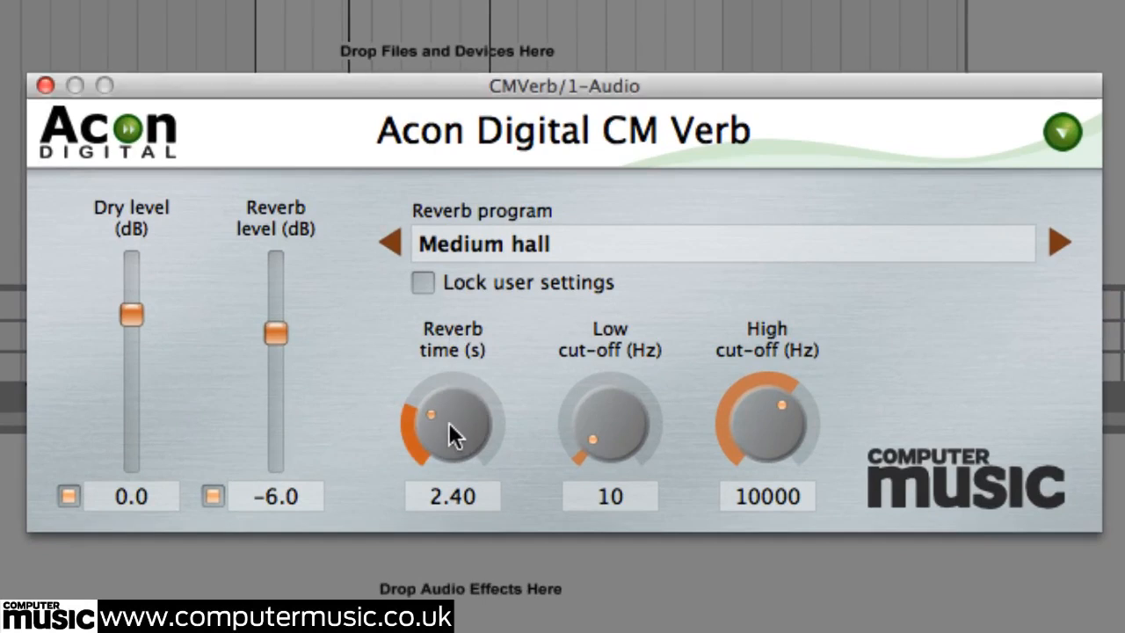
- Set the reverb time to 8.35 s, low cut-off to 114 Hz and high cut-off to 1009 Hz, and lock the user settings
left_click_drag(448, 422, 451, 323)
mouse_move(608, 395)
left_mouse_down()
mouse_move(582, 39)
mouse_move(597, 378)
left_mouse_up()
left_click_drag(748, 392, 766, 587)
left_click(420, 282)
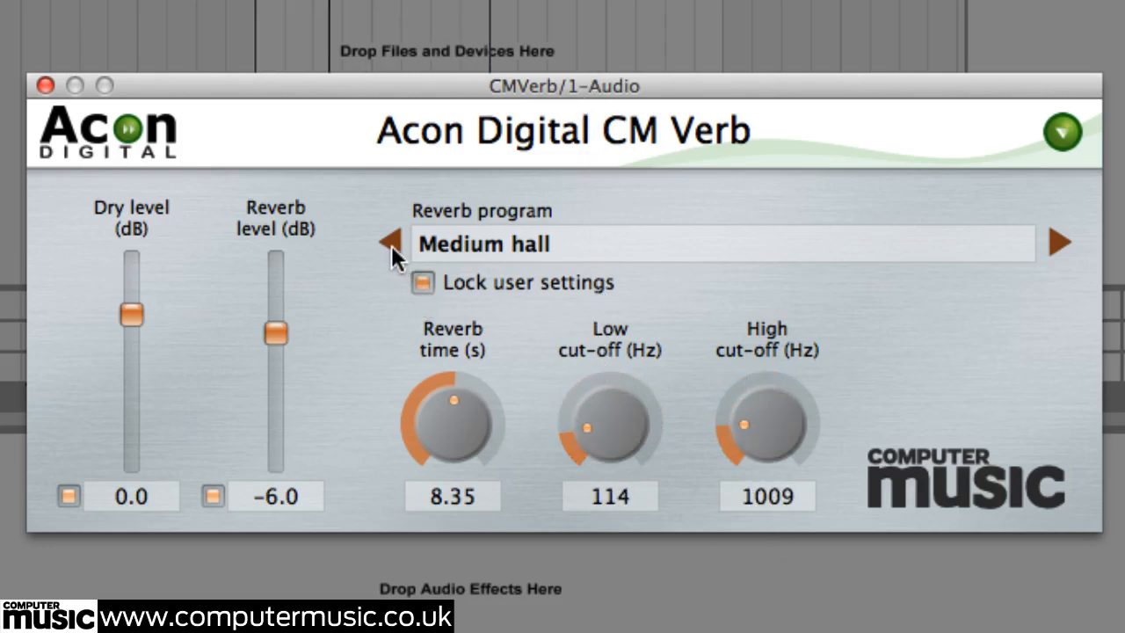
- Go back one reverb program, raise the reverb time and lower the dry level
left_click(391, 243)
left_click_drag(451, 386, 430, 242)
left_click_drag(135, 307, 127, 477)
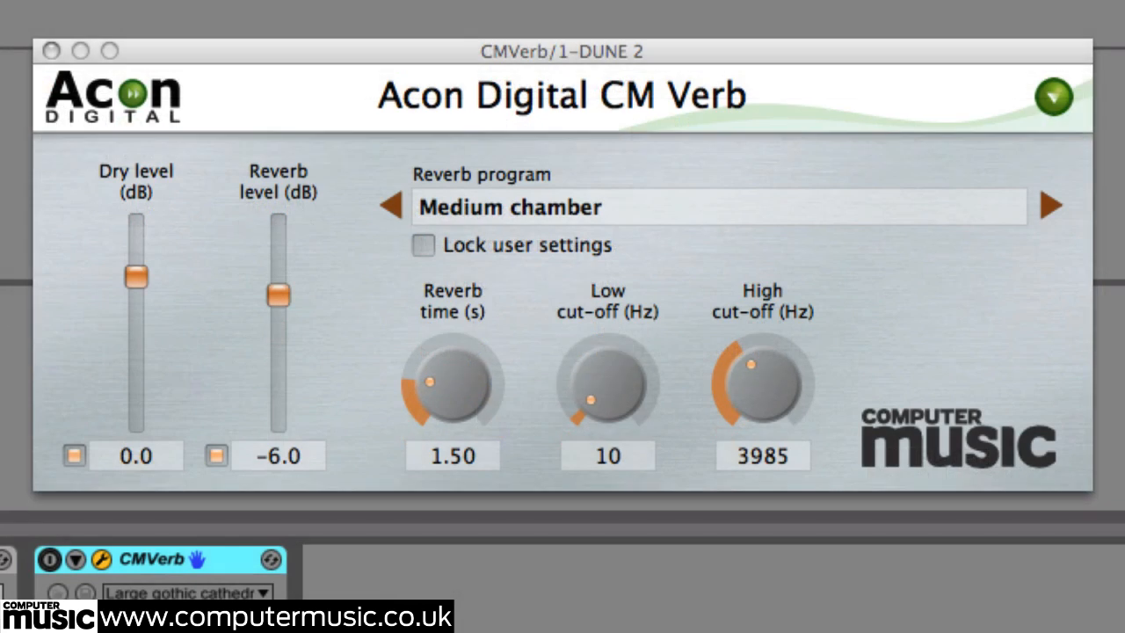
- Enable CMVerb on the DUNE 2 track and adjust it to reverb level -4.5 dB, reverb time 5.35 s and low cut-off 86 Hz
left_click(48, 558)
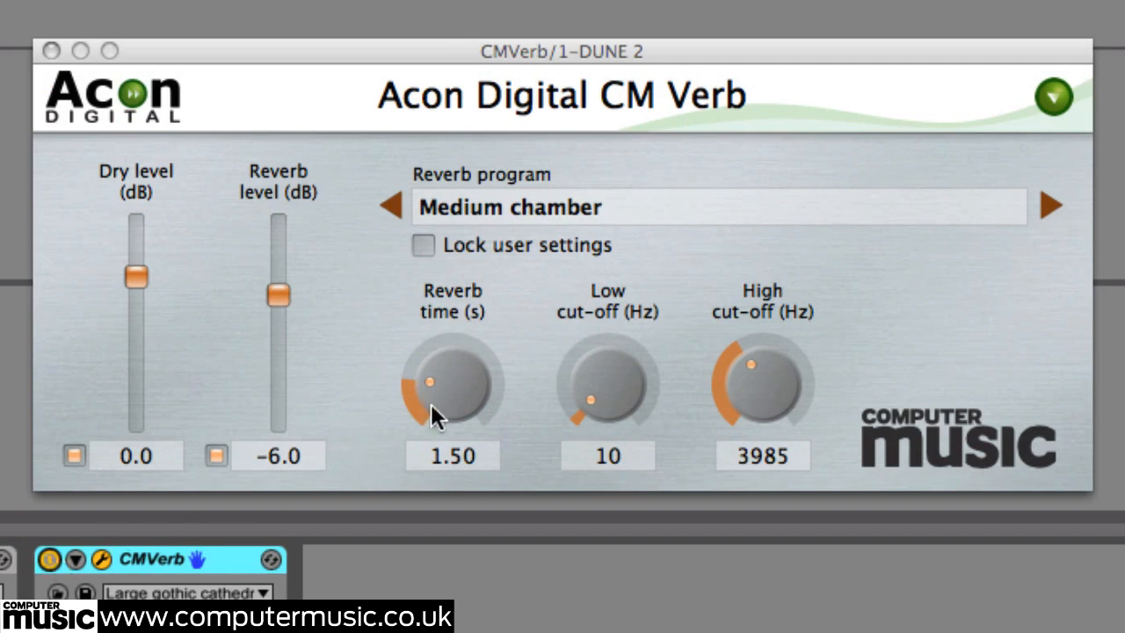
left_click_drag(436, 399, 435, 373)
left_click_drag(284, 303, 279, 288)
left_click_drag(484, 369, 632, 368)
left_click_drag(459, 390, 462, 369)
mouse_move(604, 408)
left_mouse_down()
mouse_move(617, 385)
mouse_move(597, 421)
left_mouse_up()
left_click_drag(444, 397, 320, 343)
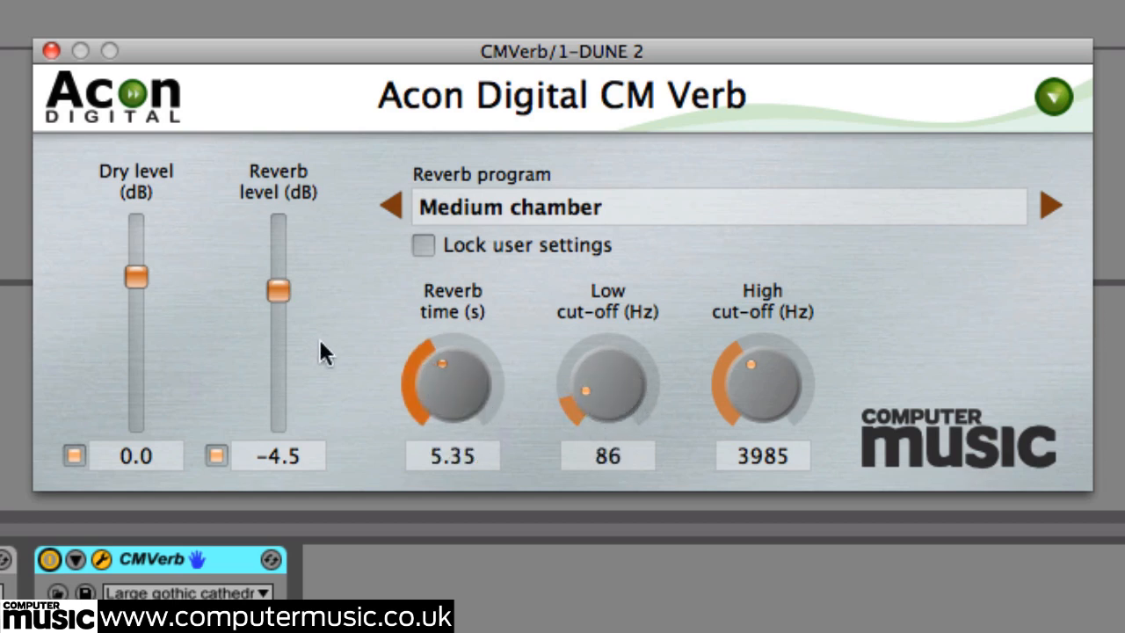
left_click_drag(269, 299, 275, 289)
left_click_drag(444, 397, 483, 281)
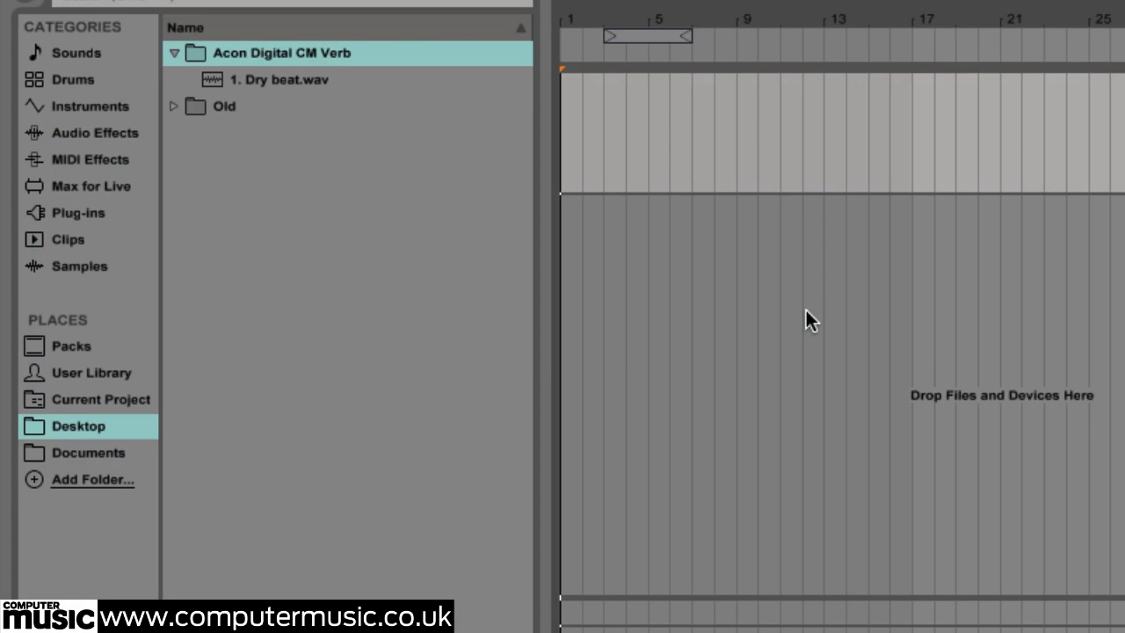
- Locate CMVerb among the VST plug-ins, place 1. Dry beat.wav from the Desktop at bar 1 of the audio track and play it
left_click(100, 216)
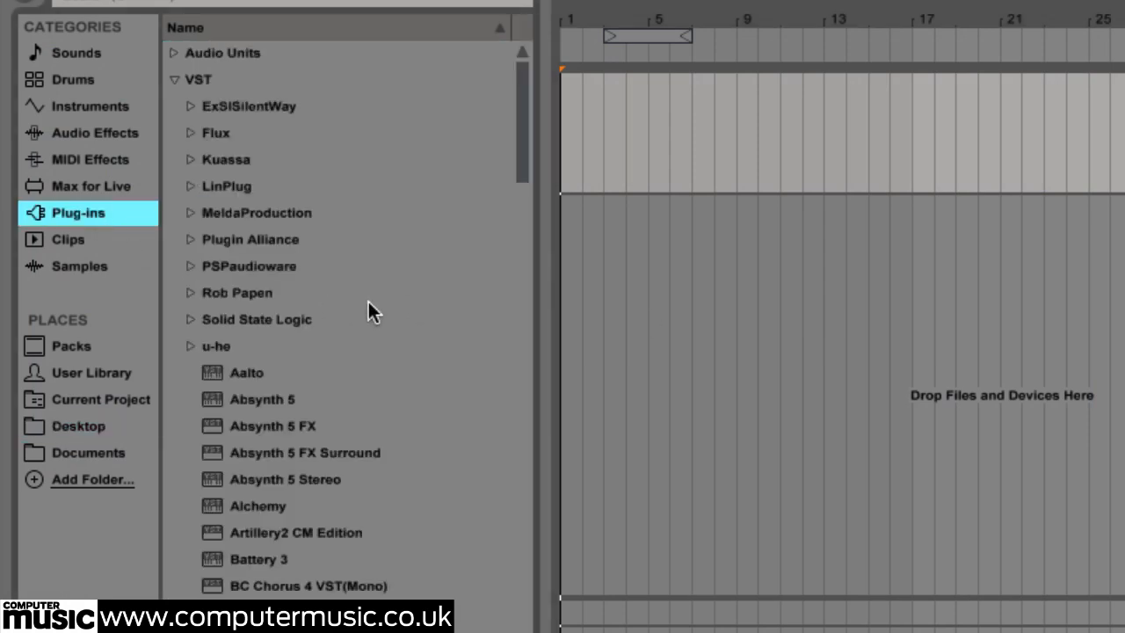
scroll(368, 300, "down", 10)
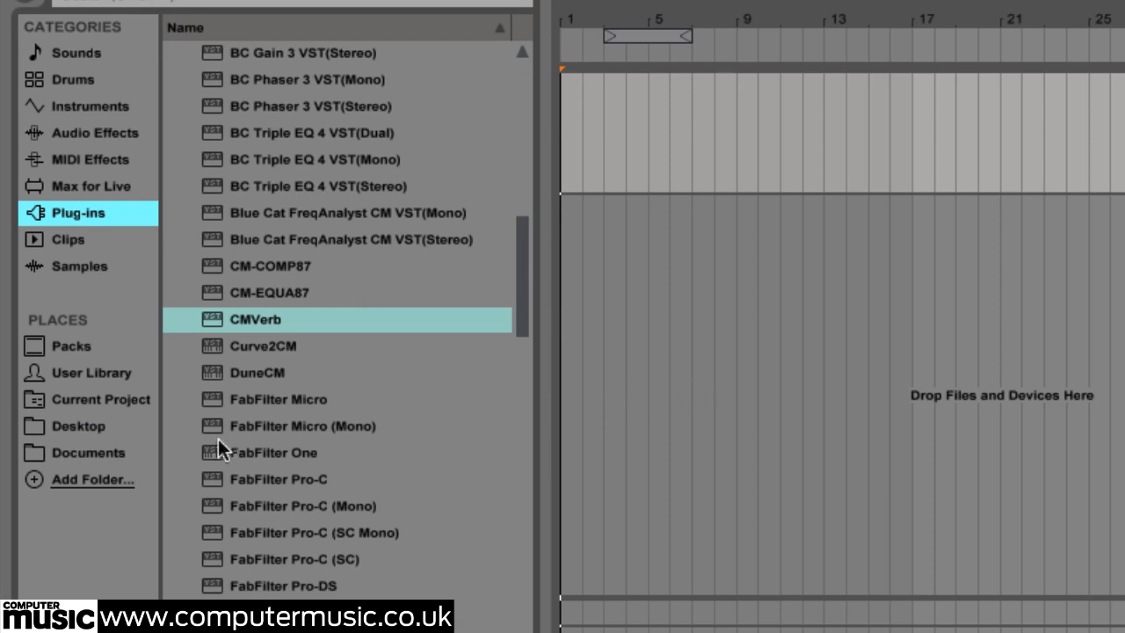
left_click(79, 423)
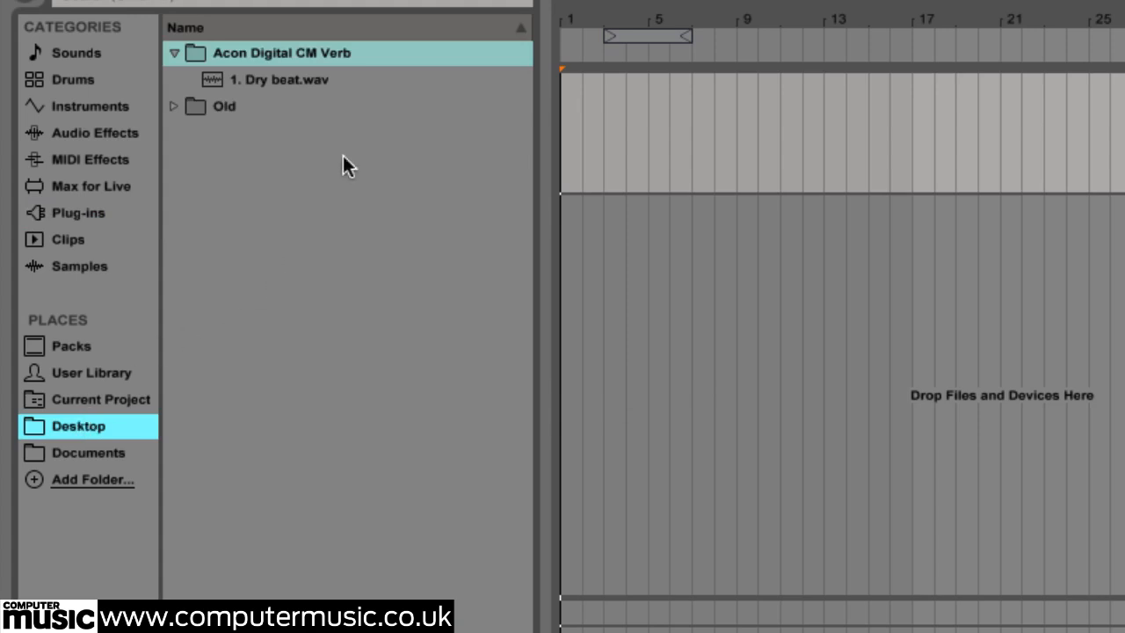
left_click_drag(260, 76, 561, 111)
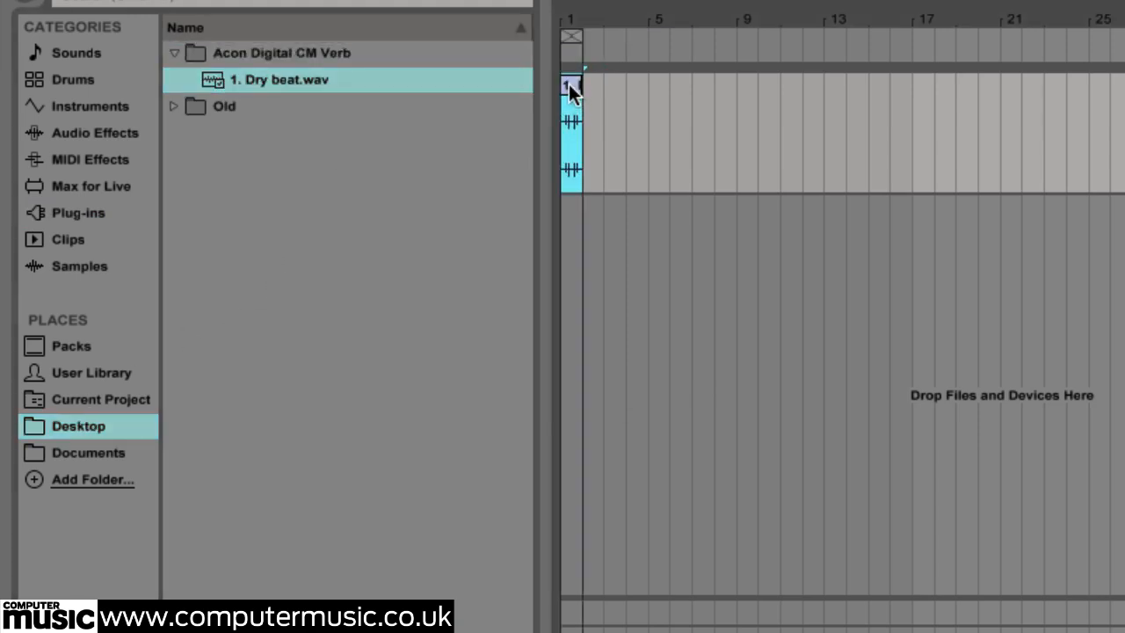
left_click_drag(572, 11, 572, 119)
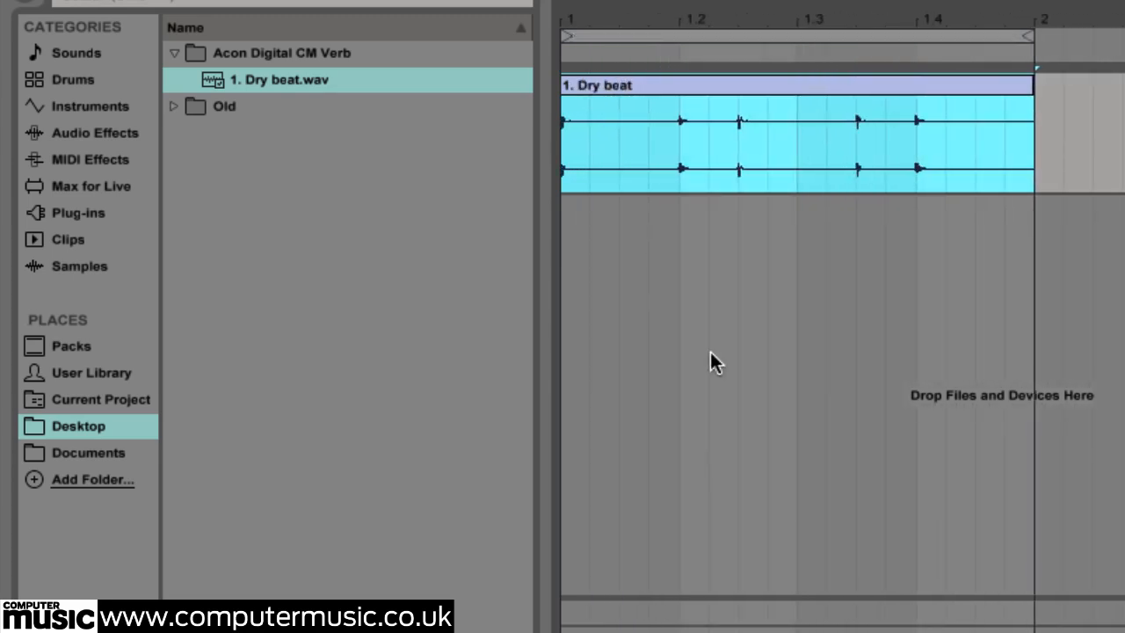
key("space")
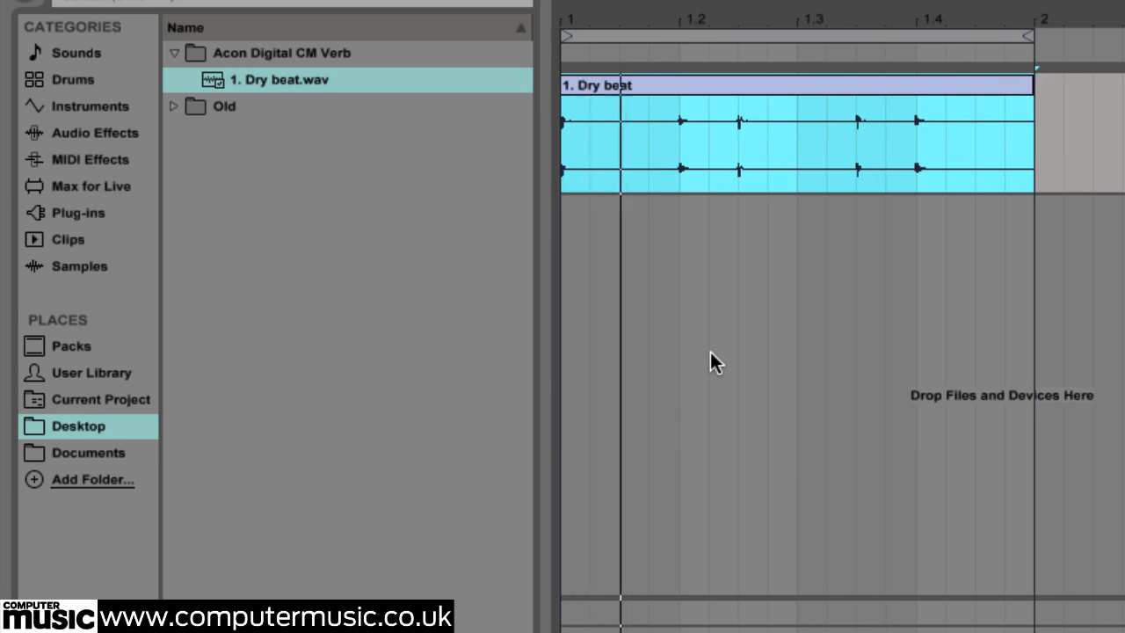
- Add the CMVerb plug-in to the Dry beat track and set its reverb time to 0.50 s
left_click(80, 213)
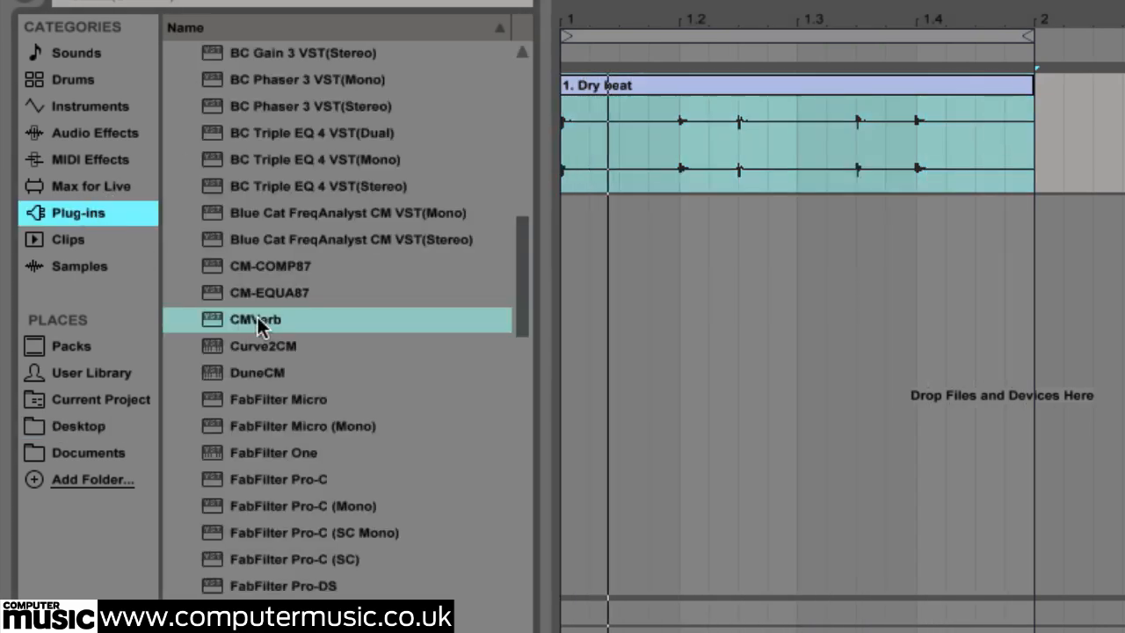
left_click_drag(257, 318, 658, 170)
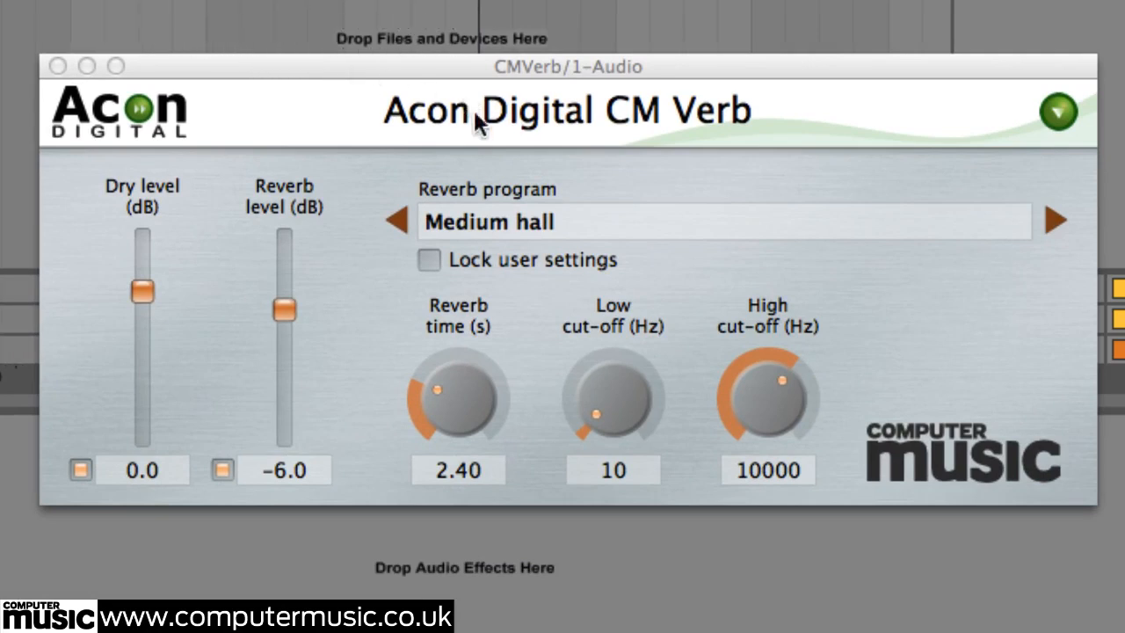
left_click_drag(450, 374, 451, 438)
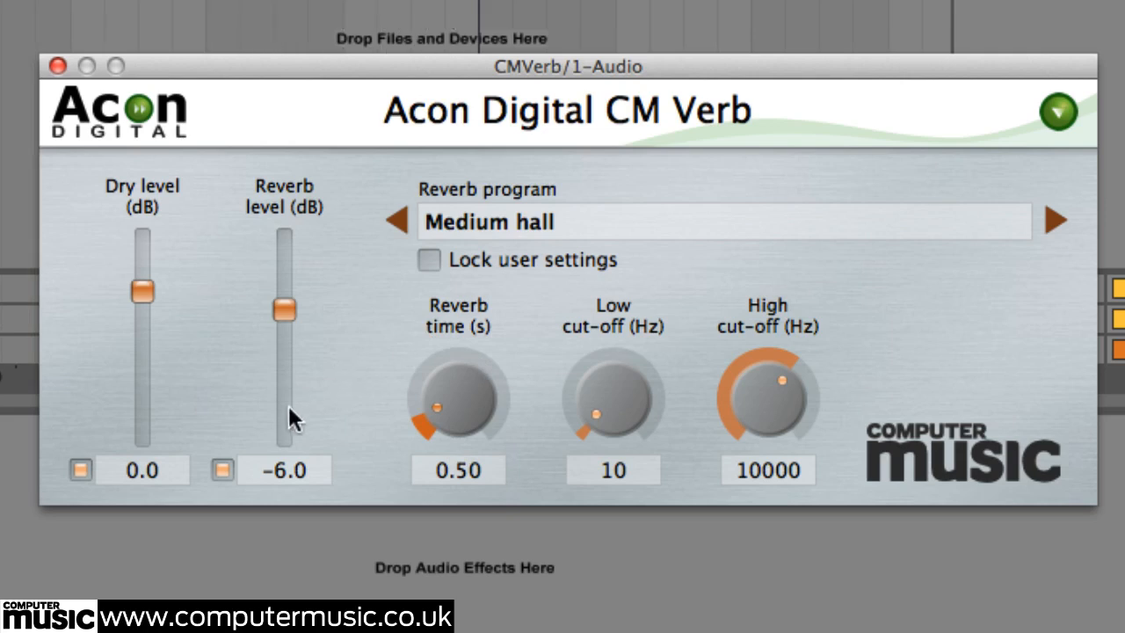
- With the dry signal temporarily switched off, set the low cut-off to 900 Hz and the high cut-off to 11420 Hz
left_click(77, 467)
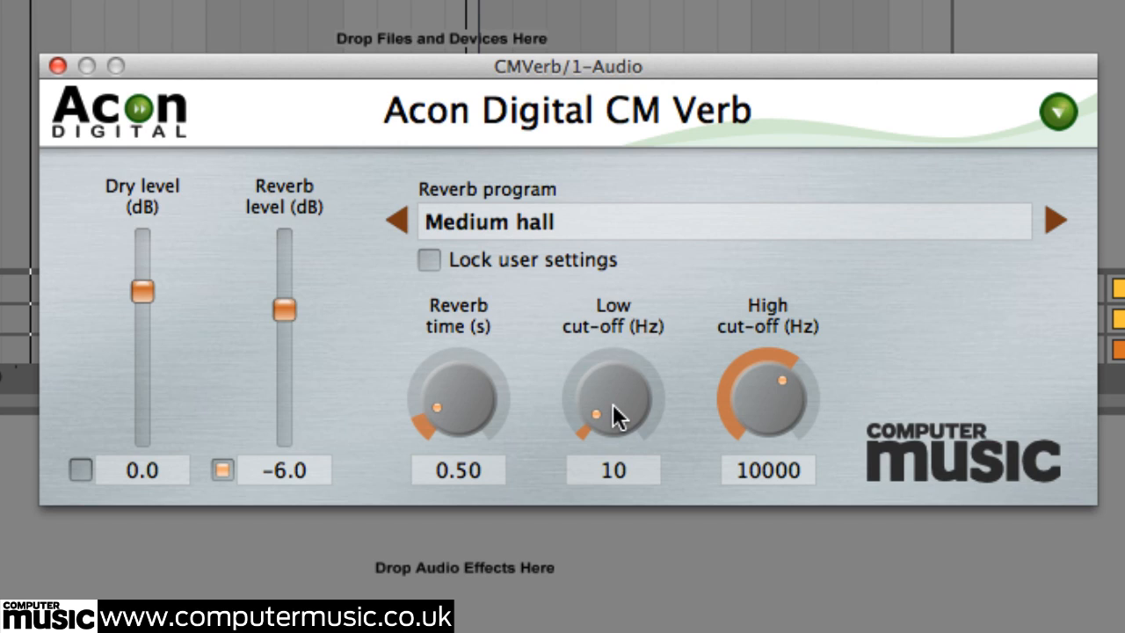
left_click_drag(612, 402, 575, 449)
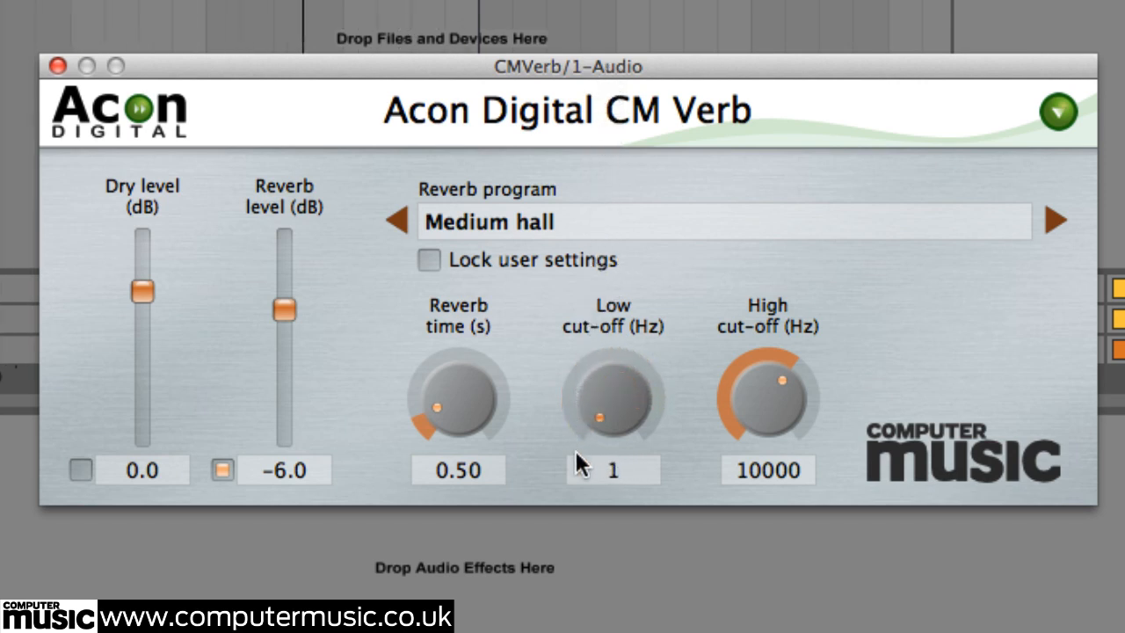
left_click_drag(745, 424, 607, 231)
left_click(75, 472)
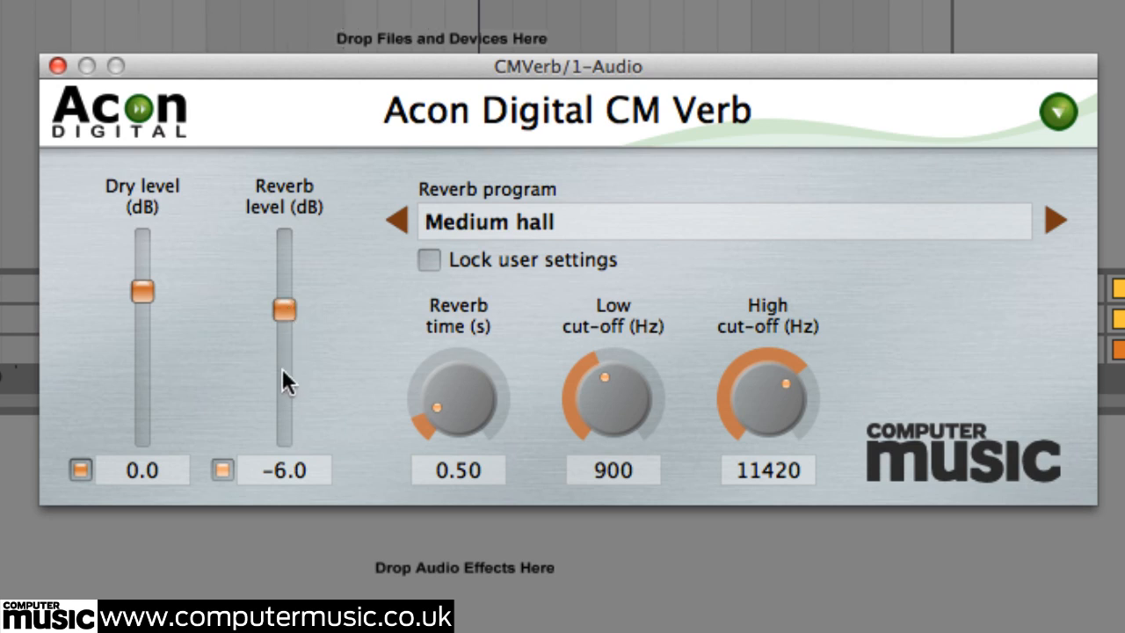
- Set the reverb level to -20 dB
left_click(285, 465)
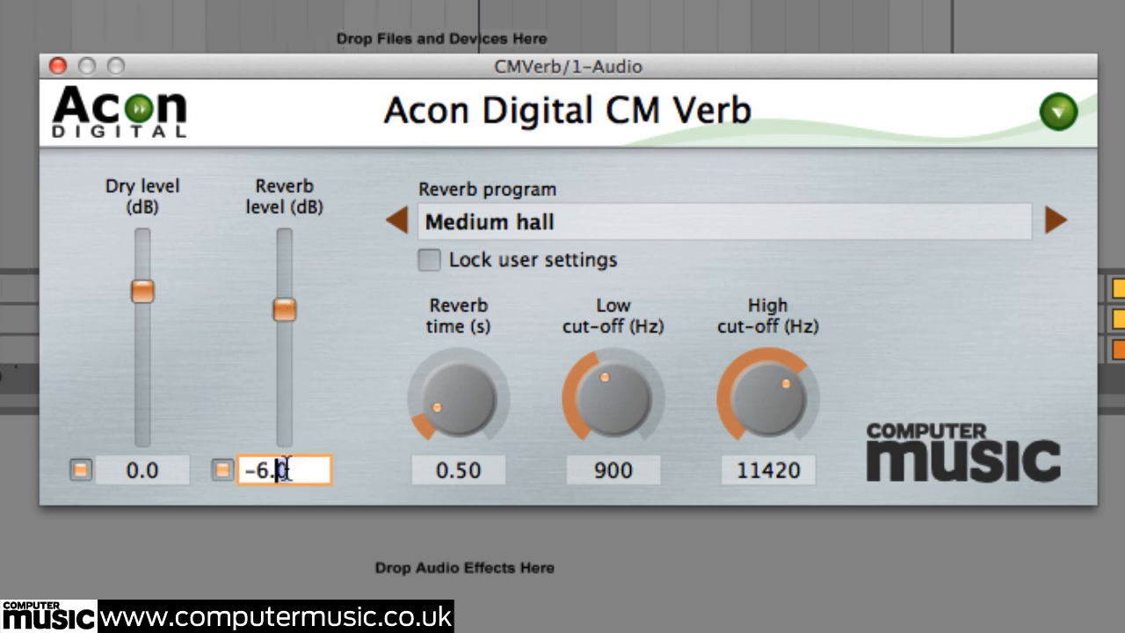
left_click_drag(307, 466, 178, 466)
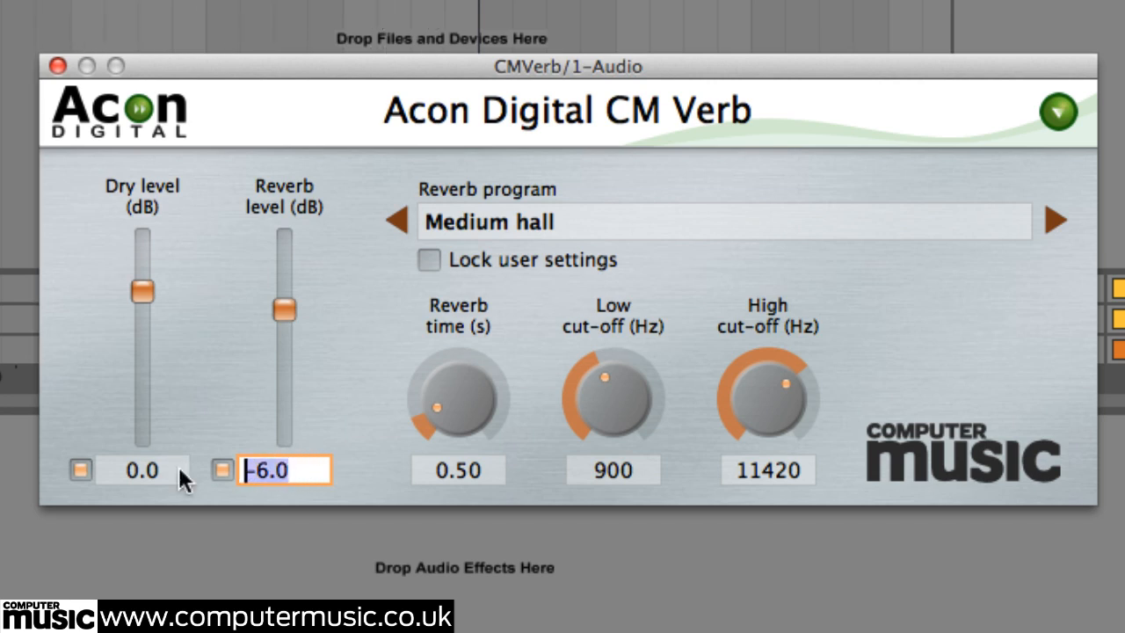
type("-20")
key("Return")
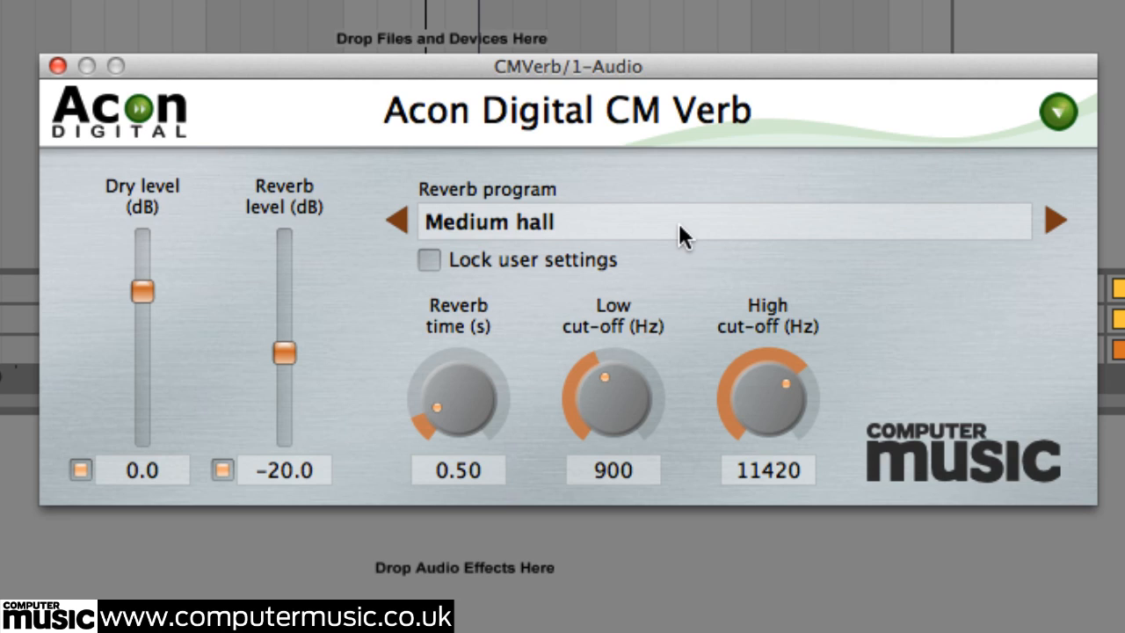
- Load the Gold plate reverb program and audition it using the dry signal switch
left_click(628, 220)
left_click(486, 125)
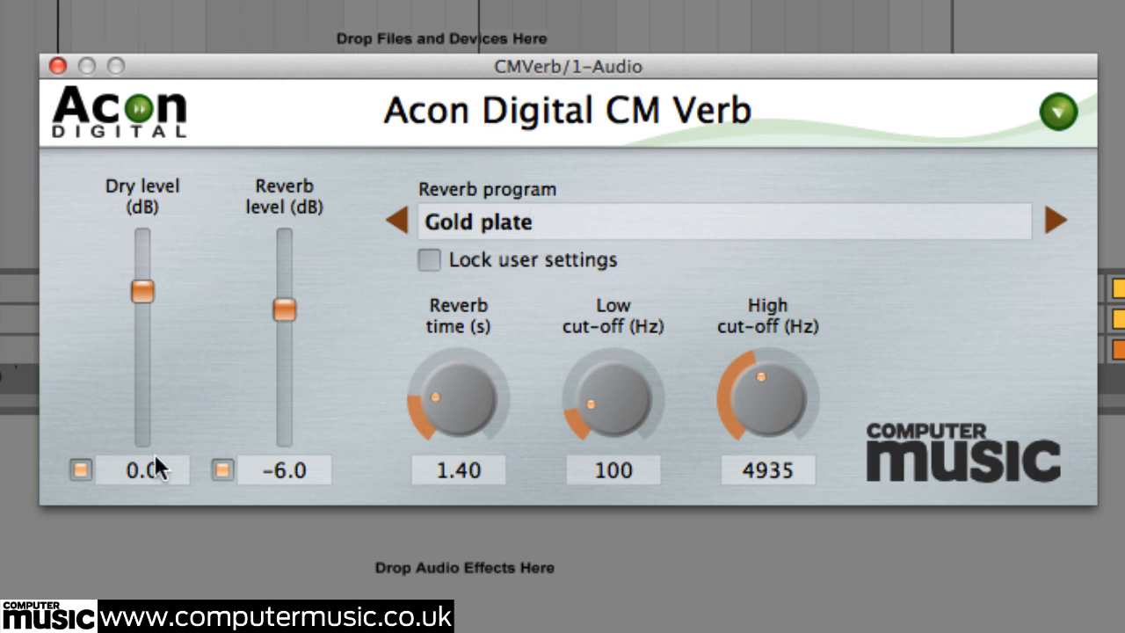
left_click(84, 470)
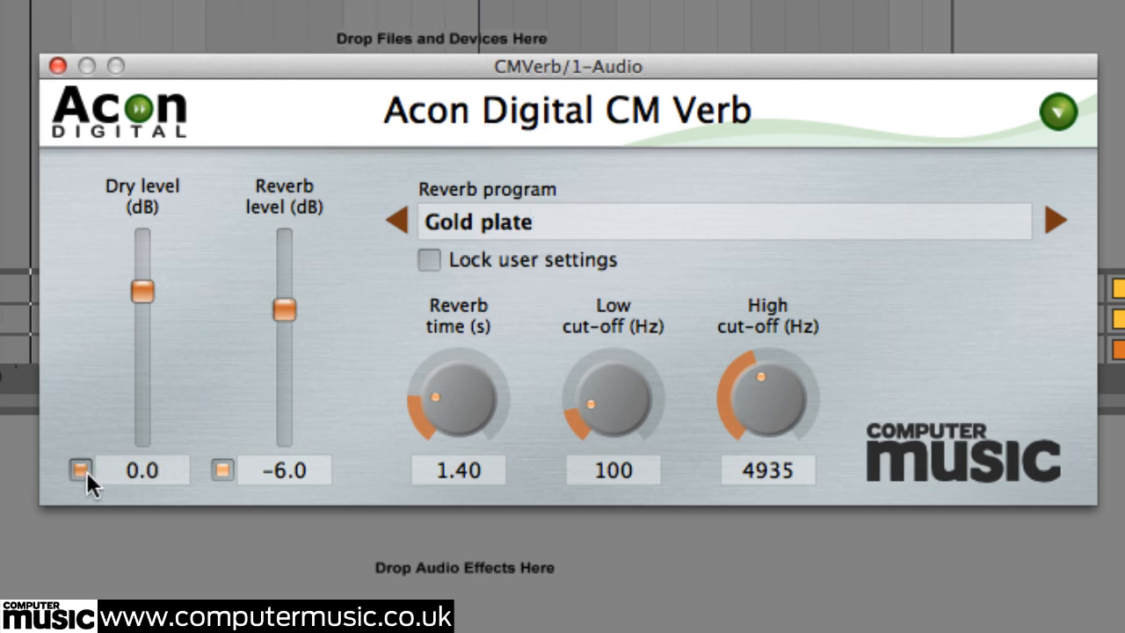
- Load the Large gothic cathedral program and audition it by toggling the dry signal off and on
left_click(493, 223)
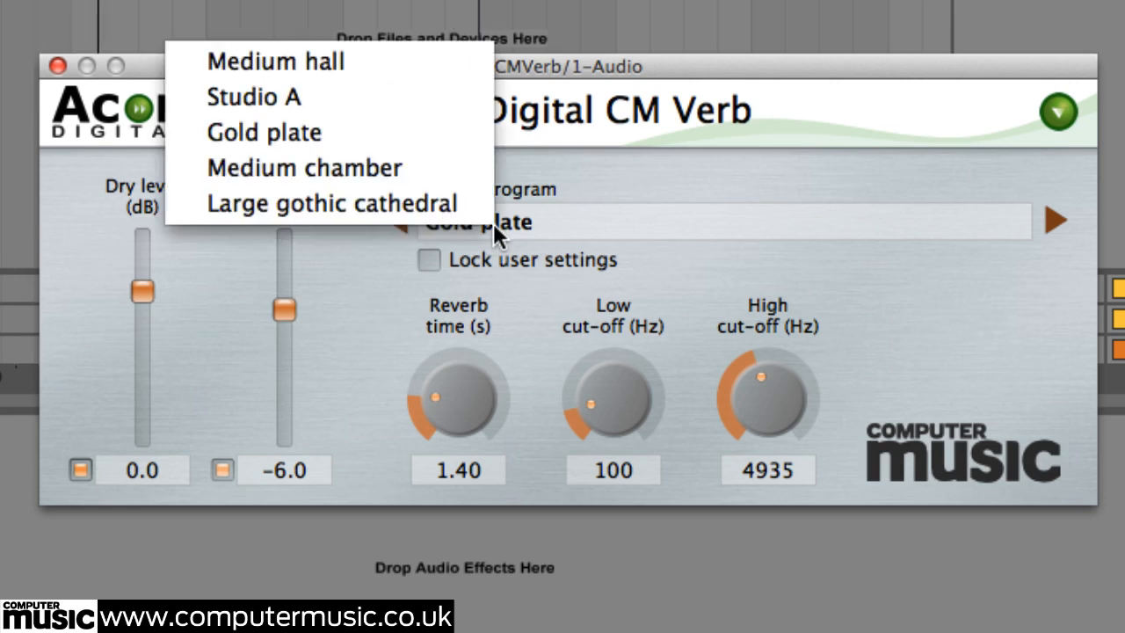
left_click(452, 203)
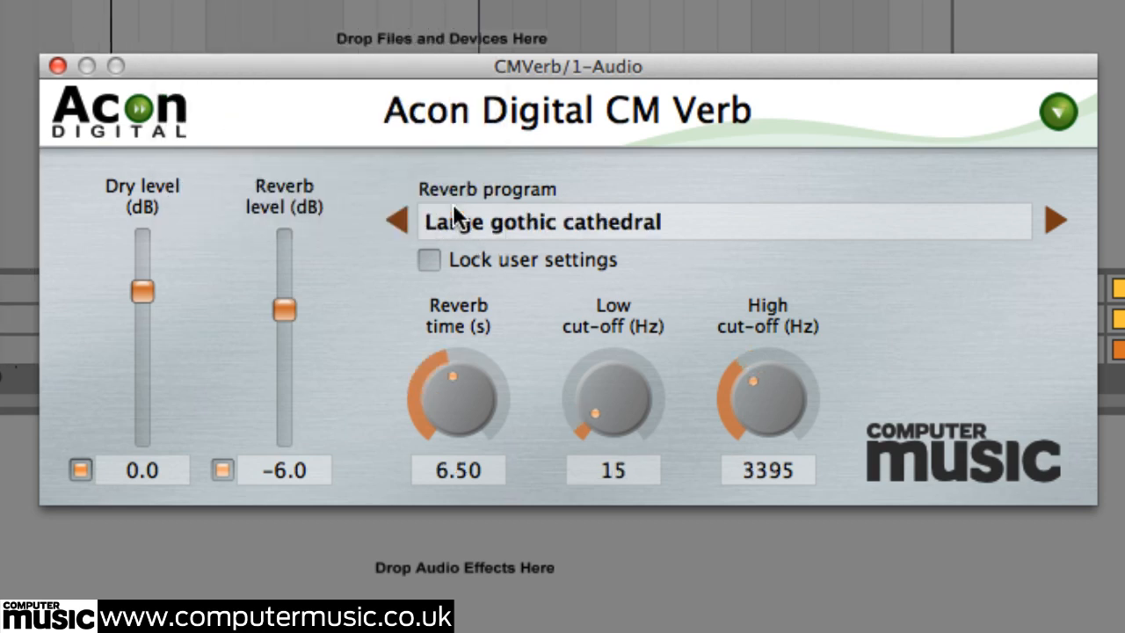
left_click(83, 465)
left_click(83, 465)
- Audition the Studio A reverb program and switch to Medium chamber
left_click(609, 215)
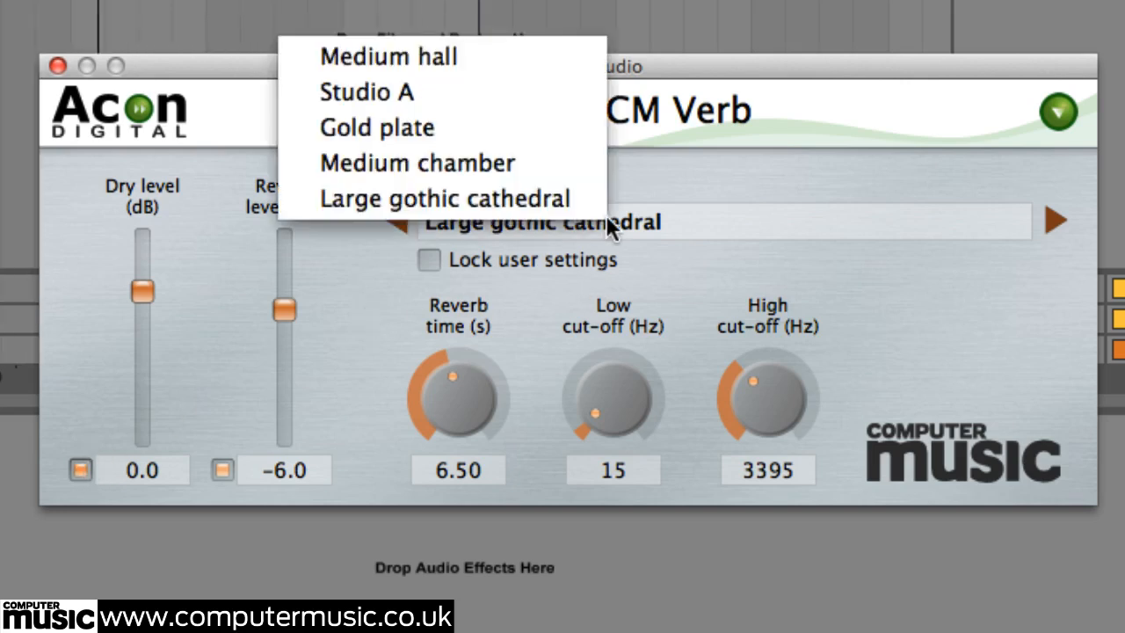
left_click(464, 93)
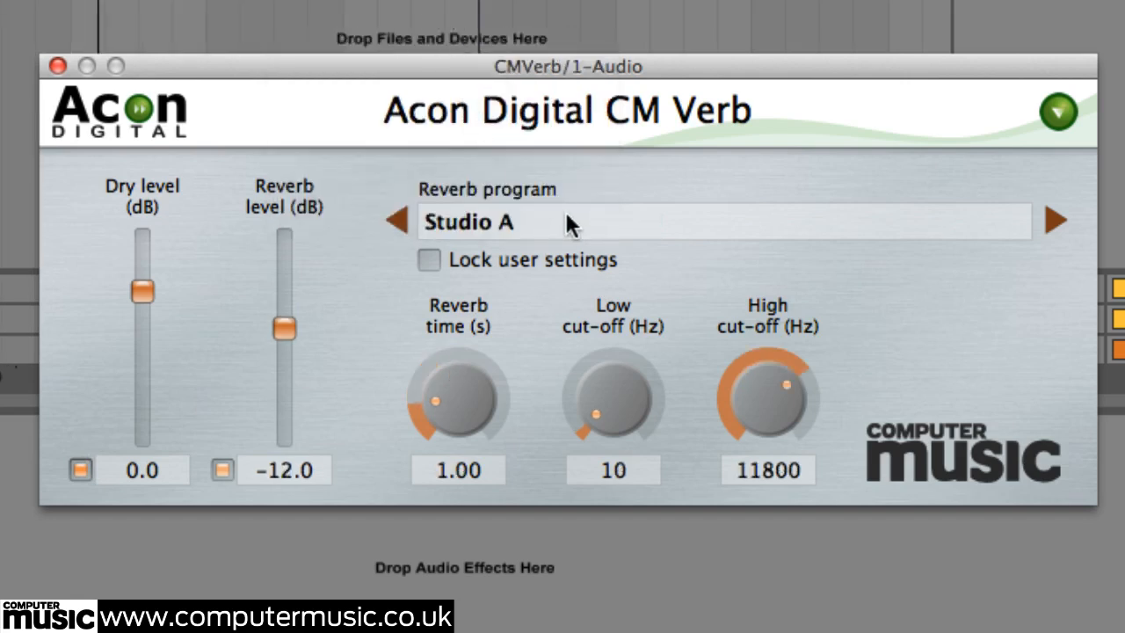
left_click(565, 215)
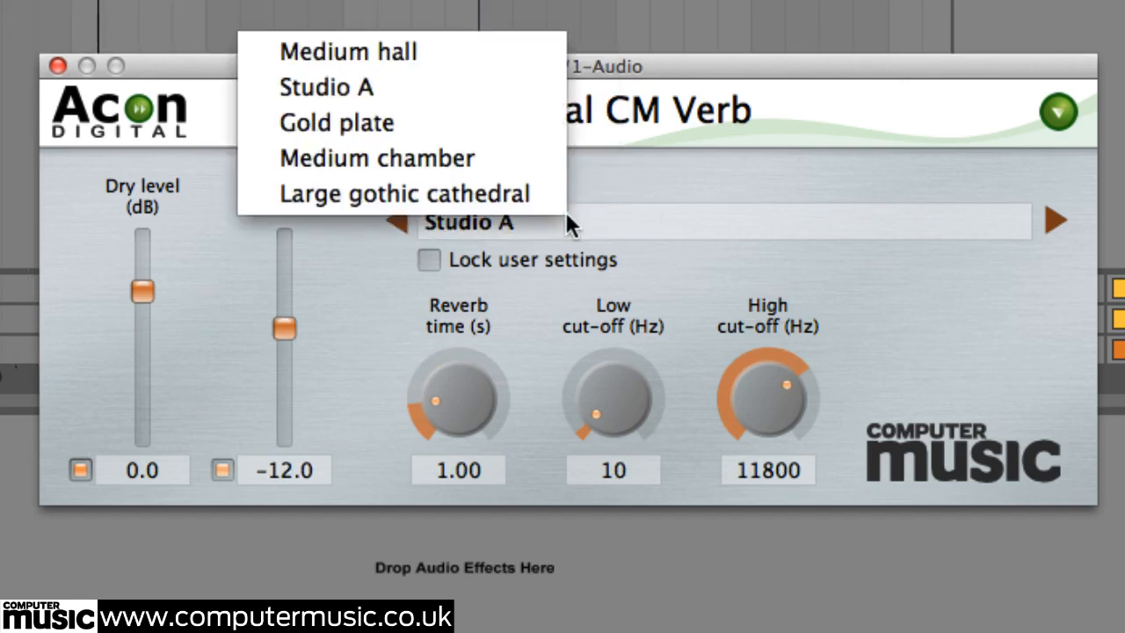
left_click(494, 158)
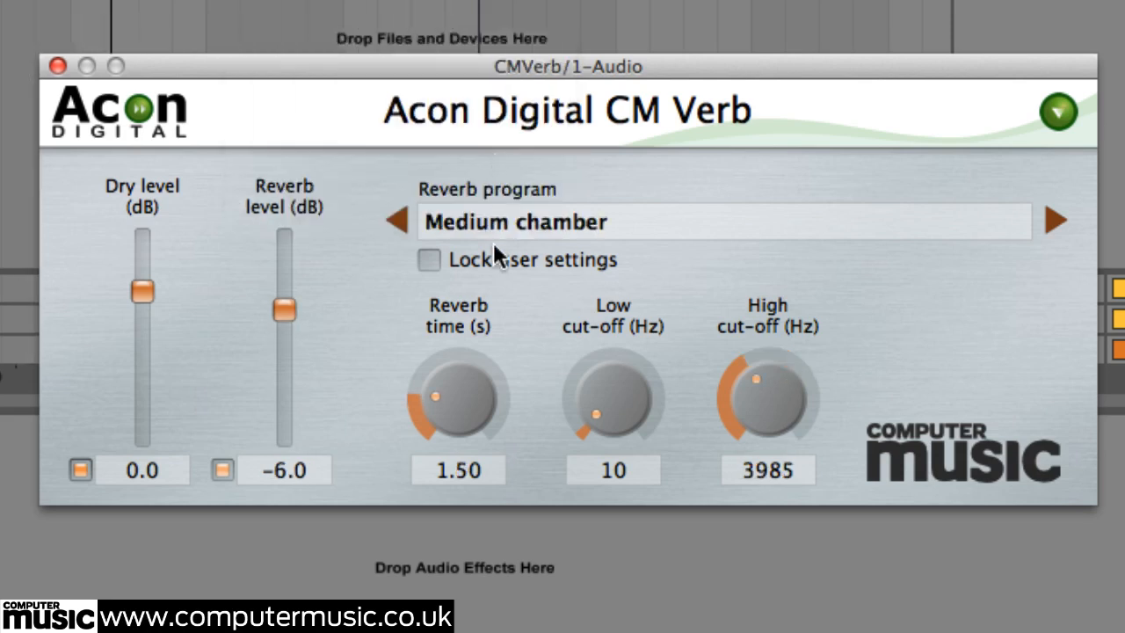
- Lock the user settings, raise the reverb time to 16.52 s and step back through the reverb programs to Gold plate
left_click(430, 258)
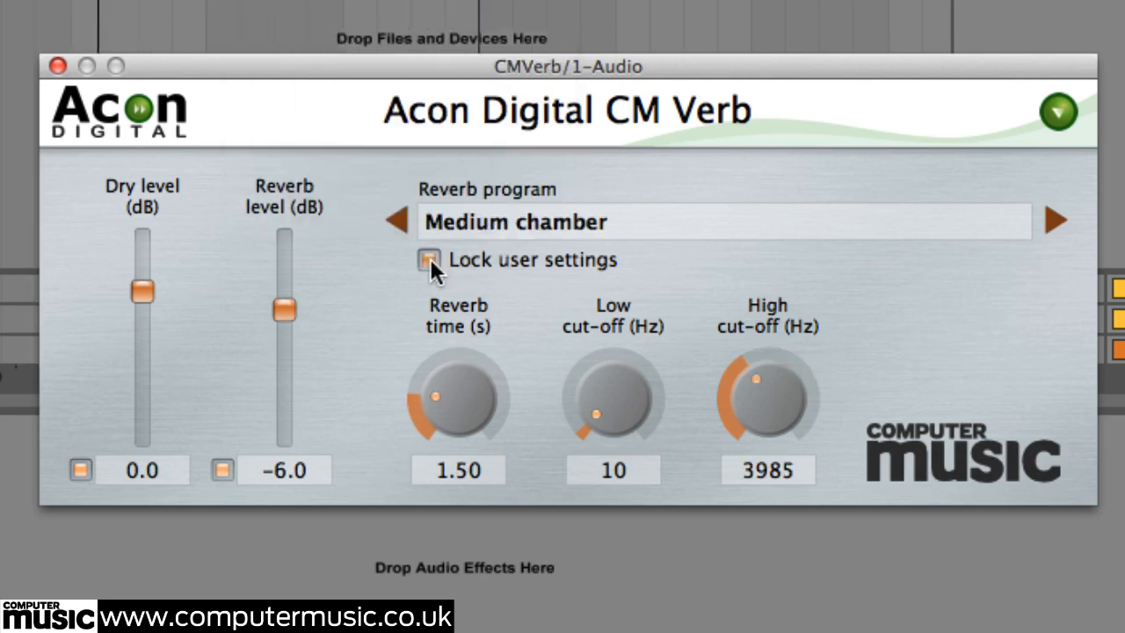
left_click_drag(439, 407, 429, 201)
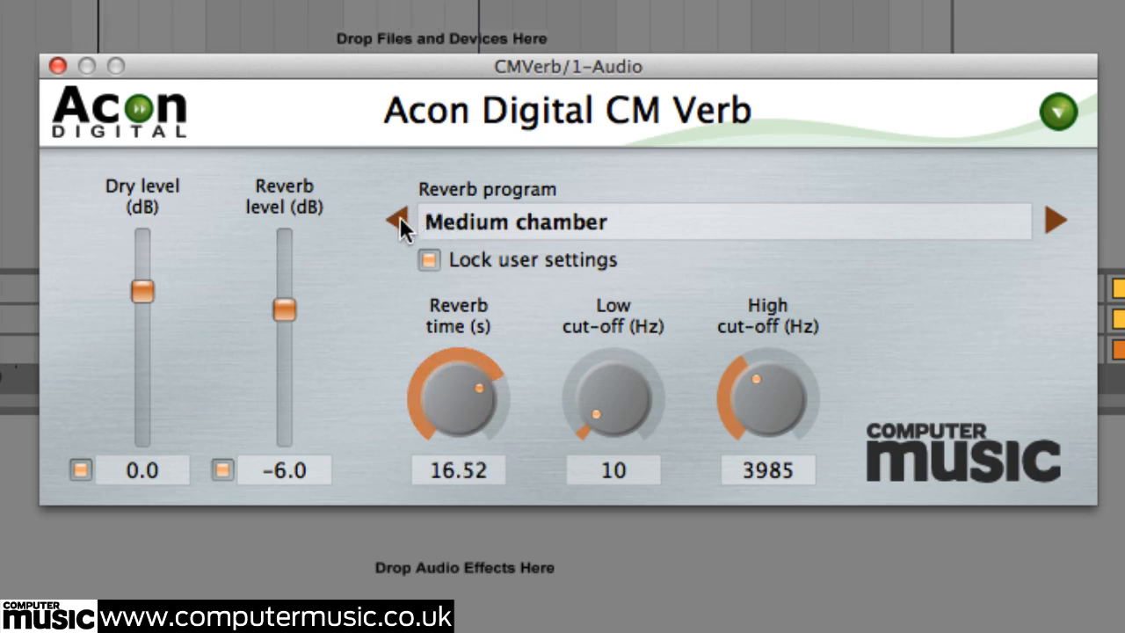
left_click(399, 217)
left_click(399, 217)
left_click(399, 217)
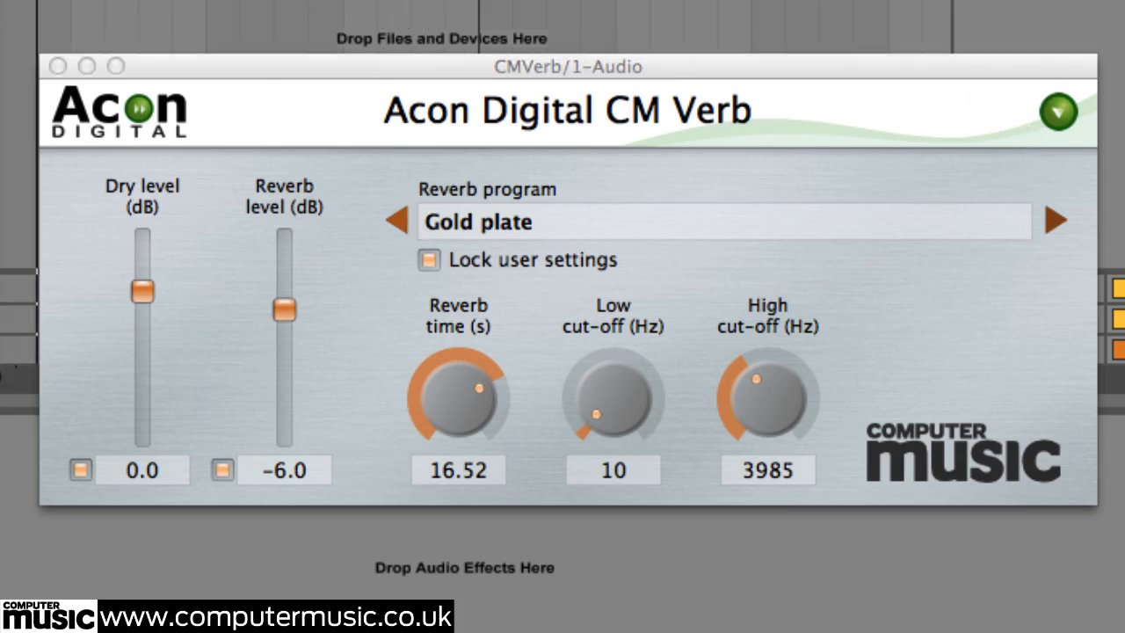
left_click(1060, 103)
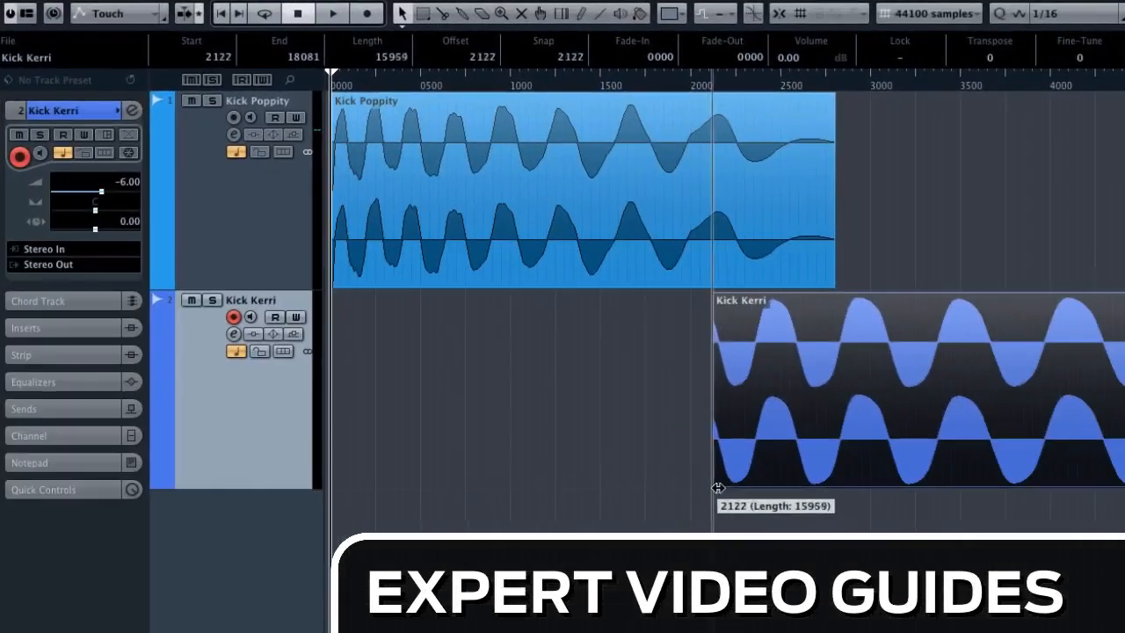
- In Cubase, trim the start of the Kick Kerri clip slightly, fade it in and play from there
left_click_drag(718, 488, 732, 488)
left_click_drag(731, 298, 815, 301)
key("g")
key("space")
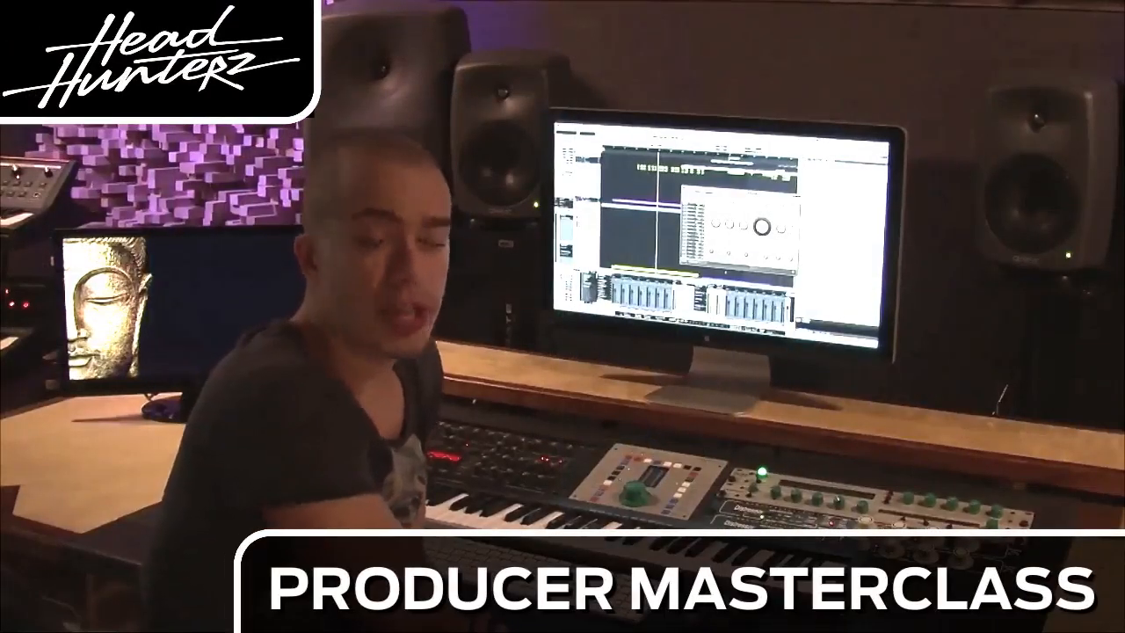